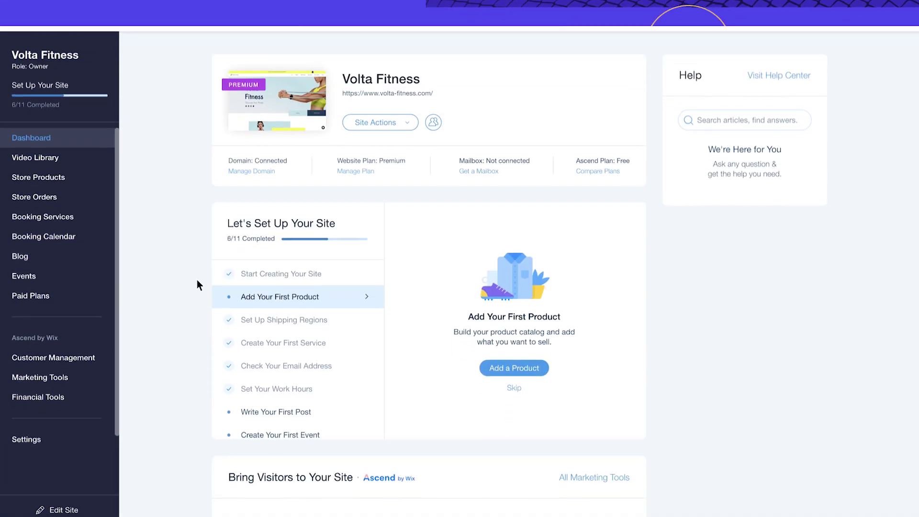
# Draft a Silver Membership plan with tagline 'Beast Mode Is in Your Future' and two included benefits.
pyautogui.click(67, 293)
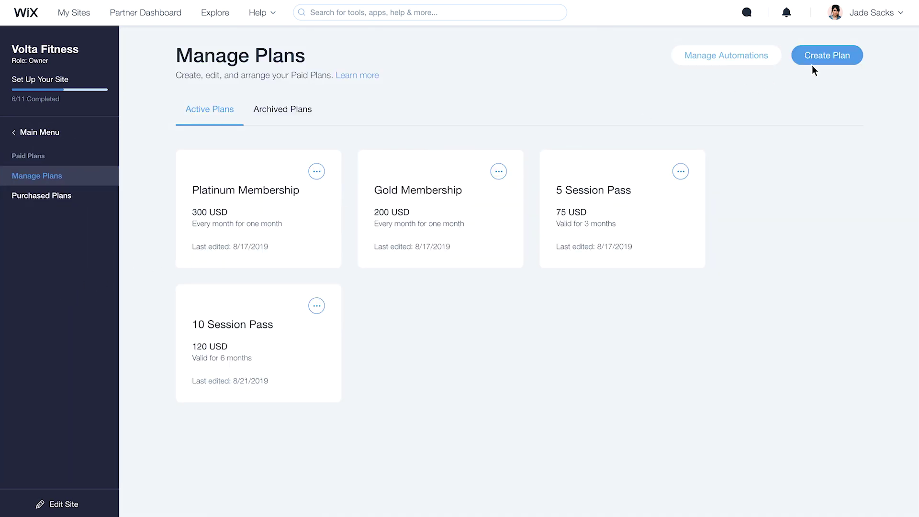
pyautogui.click(812, 64)
pyautogui.click(414, 175)
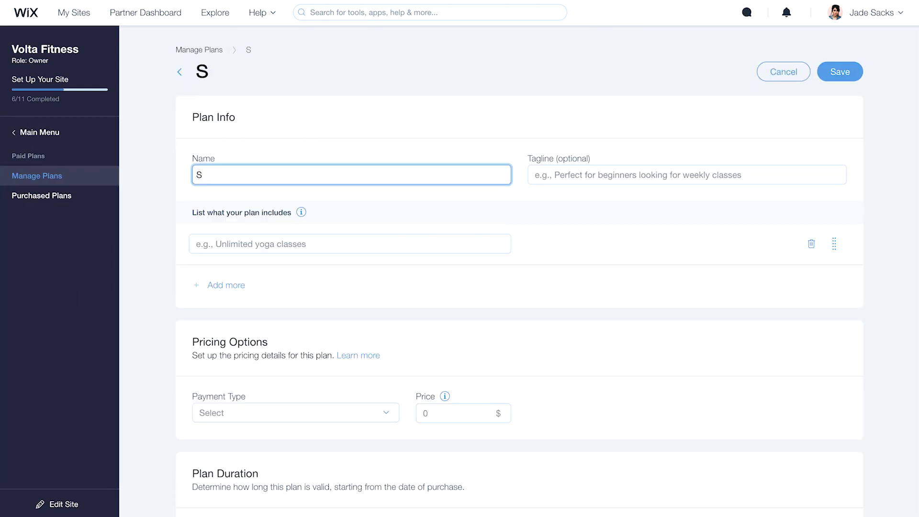
pyautogui.write('Silver Membership')
pyautogui.click(713, 177)
pyautogui.write('Beast Mode Is in Your Future')
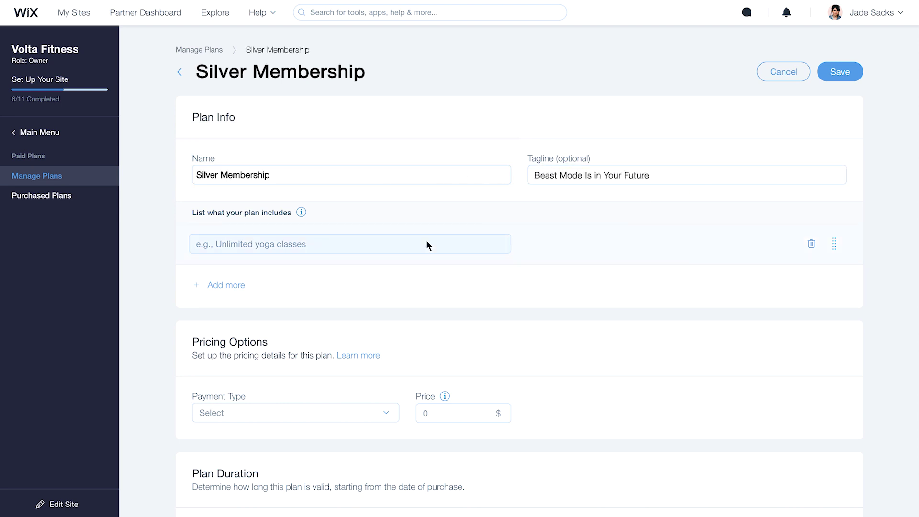
pyautogui.click(427, 244)
pyautogui.write('FREE one-time fitness evaluation with a professional trainer')
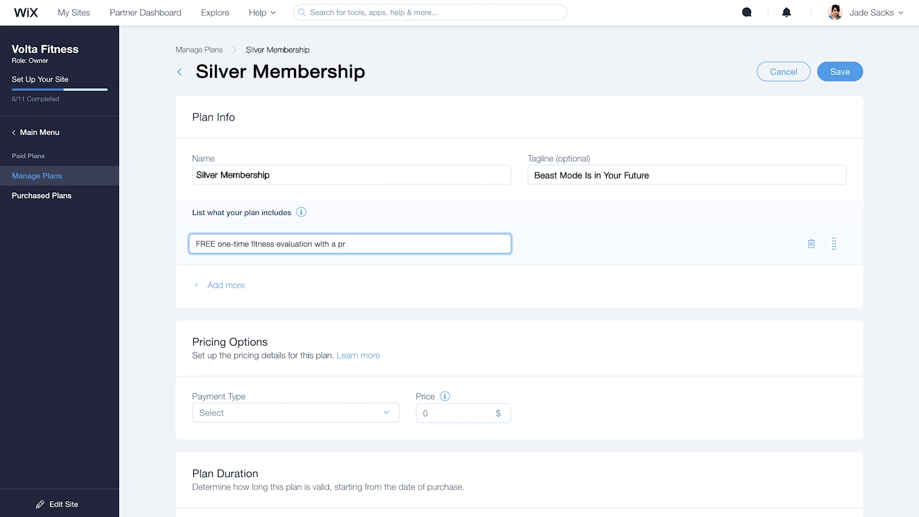
pyautogui.click(226, 285)
pyautogui.write('4 one-on-one personal training sessions')
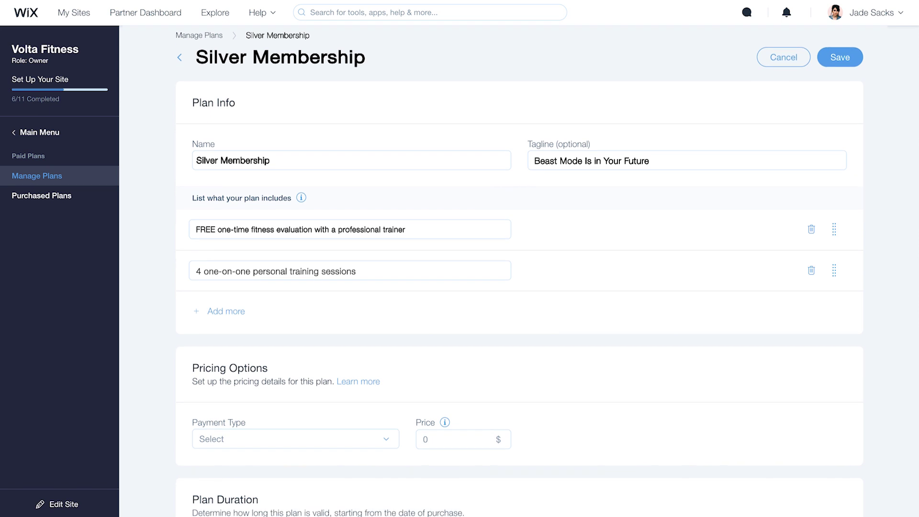
pyautogui.scroll(-3, 460, 287)
pyautogui.scroll(-3, 459, 288)
pyautogui.scroll(-1, 460, 287)
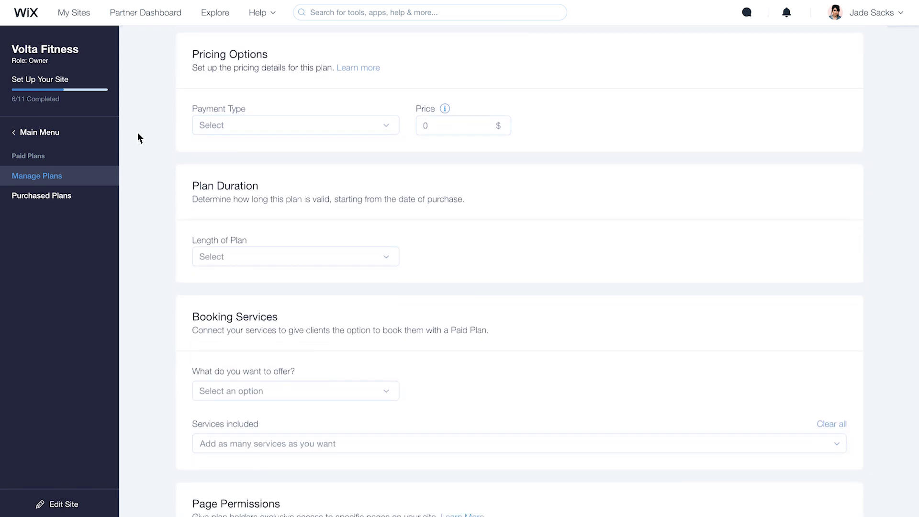
# Price Silver Membership as a $200 recurring monthly payment with a 3-month length.
pyautogui.click(357, 126)
pyautogui.click(245, 145)
pyautogui.click(583, 123)
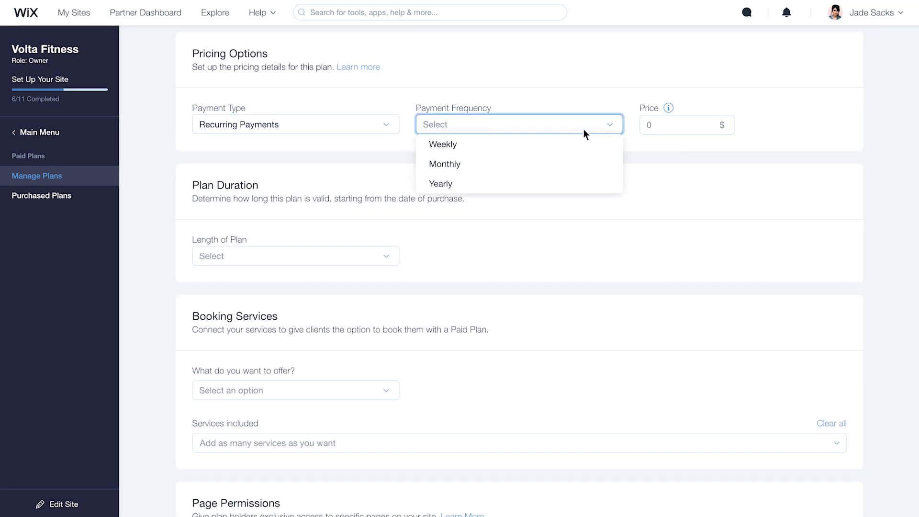
pyautogui.click(586, 165)
pyautogui.write('200')
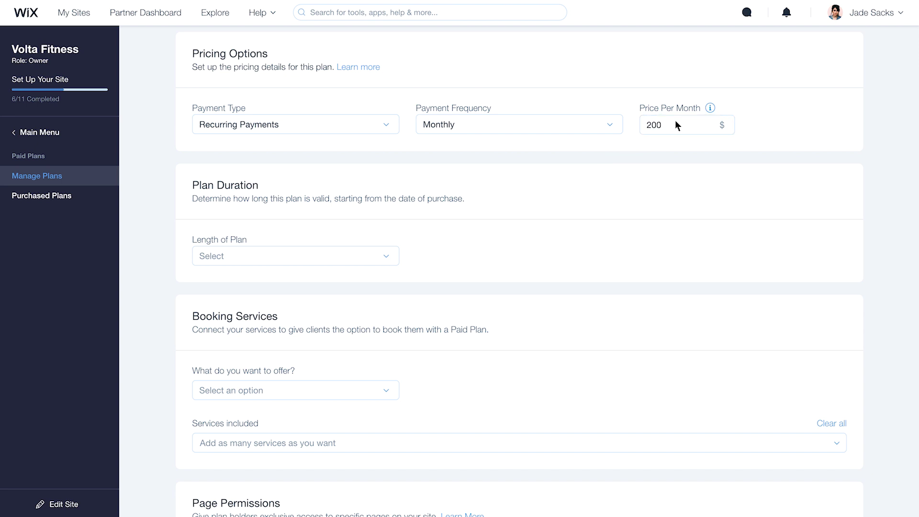
pyautogui.click(356, 256)
pyautogui.click(355, 293)
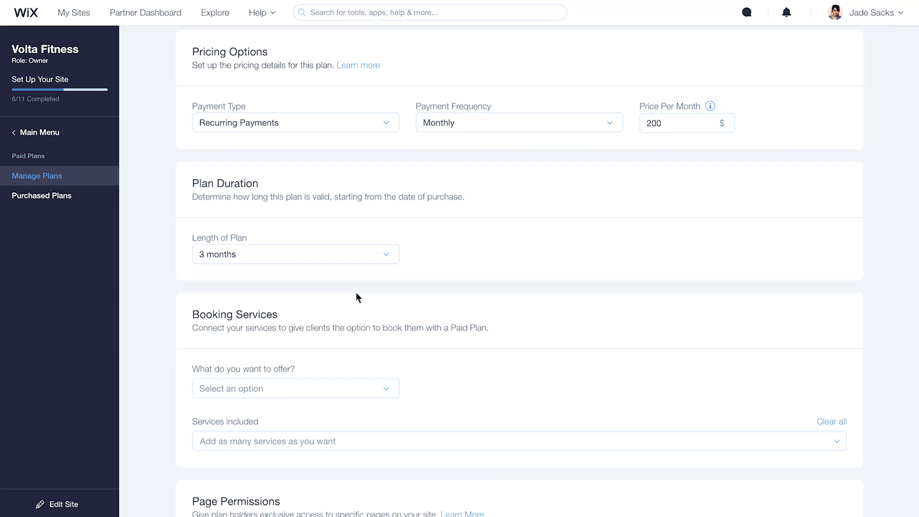
pyautogui.scroll(-3, 356, 292)
pyautogui.scroll(-2, 355, 292)
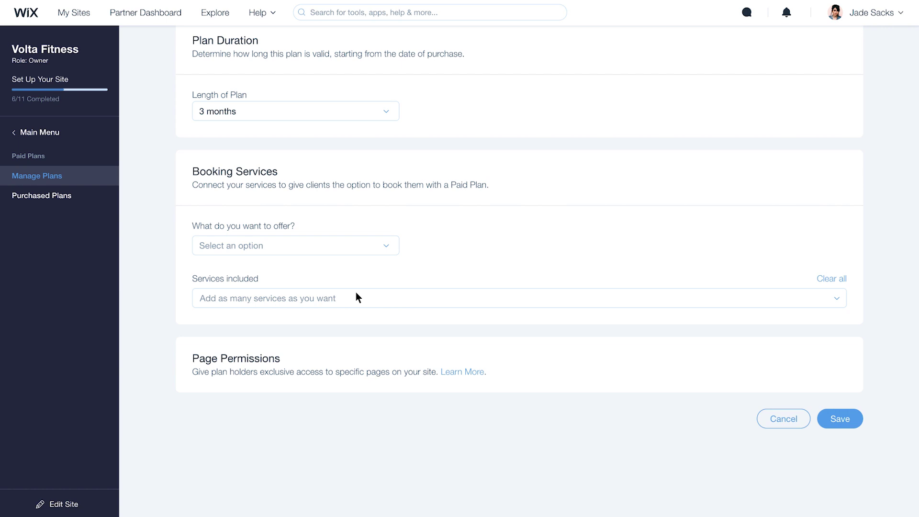
# Make the plan a membership including Personal Training and Functional, and save it.
pyautogui.click(357, 245)
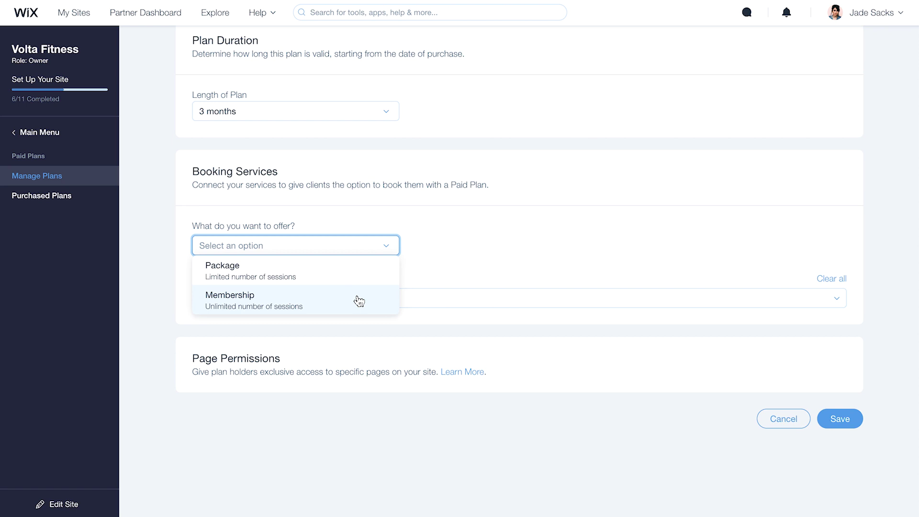
pyautogui.click(359, 301)
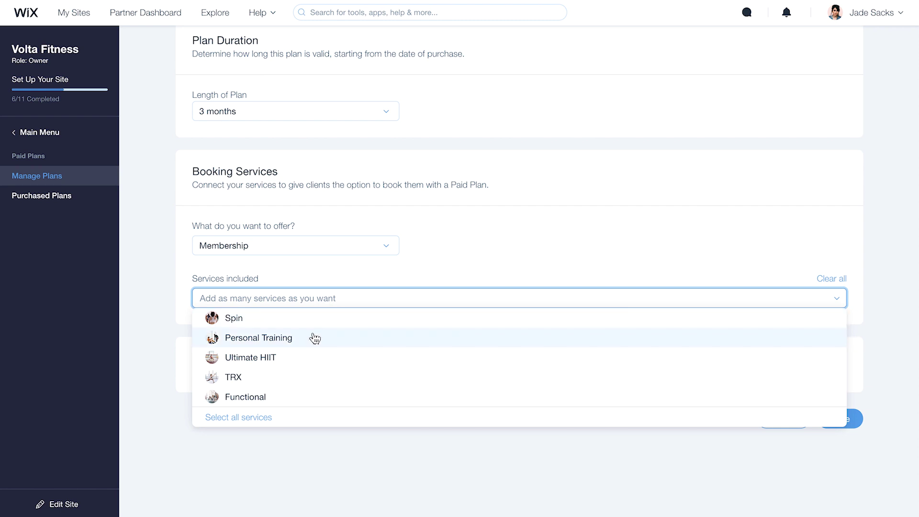
pyautogui.click(313, 339)
pyautogui.click(312, 379)
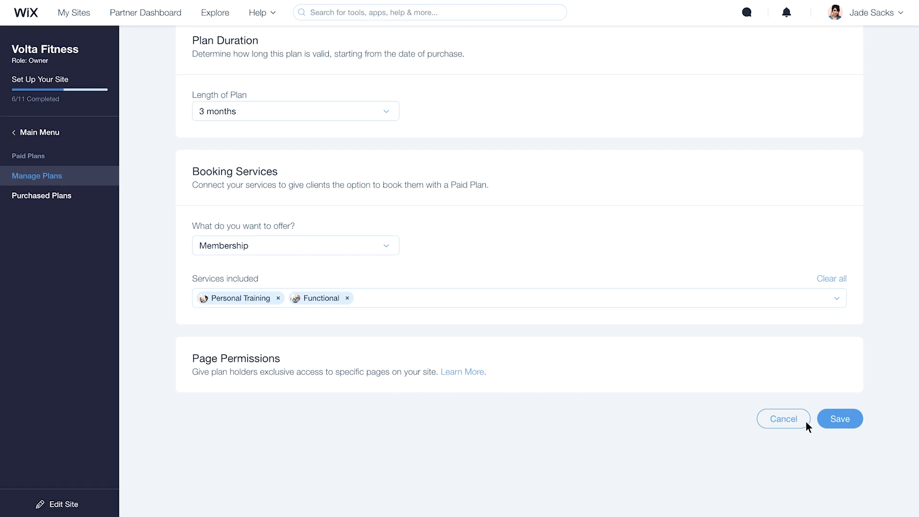
pyautogui.click(840, 418)
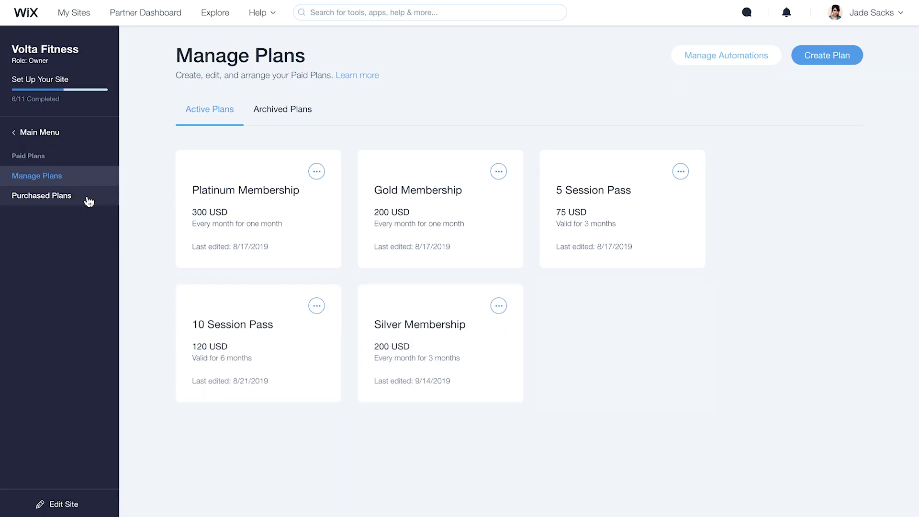
pyautogui.click(41, 195)
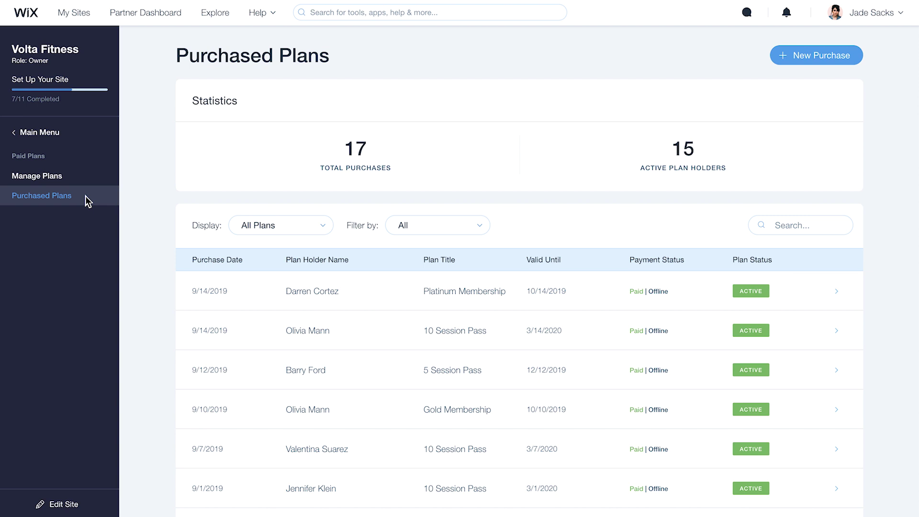
pyautogui.moveTo(519, 370)
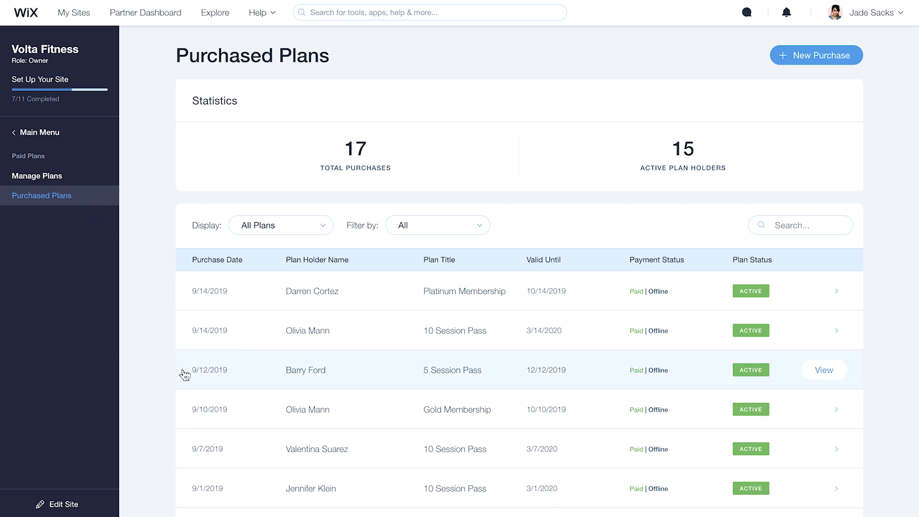
pyautogui.click(185, 374)
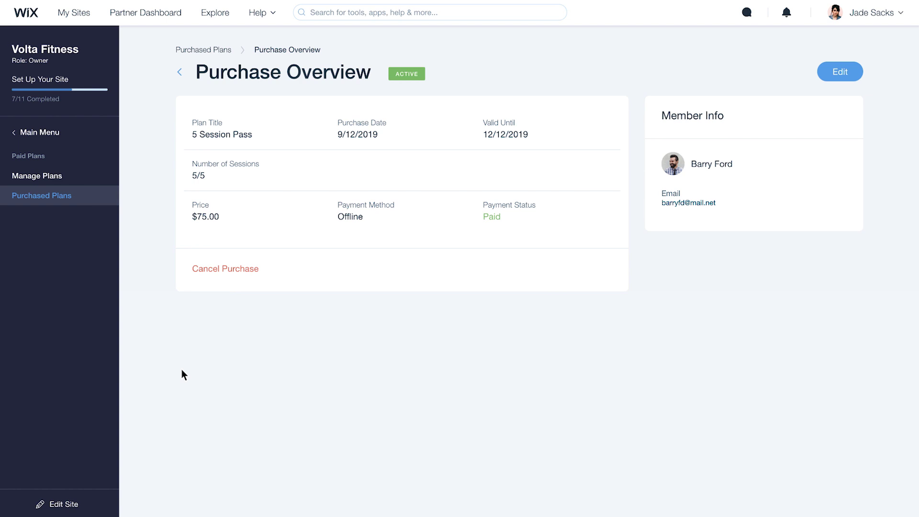
pyautogui.click(839, 71)
pyautogui.click(291, 231)
pyautogui.click(334, 158)
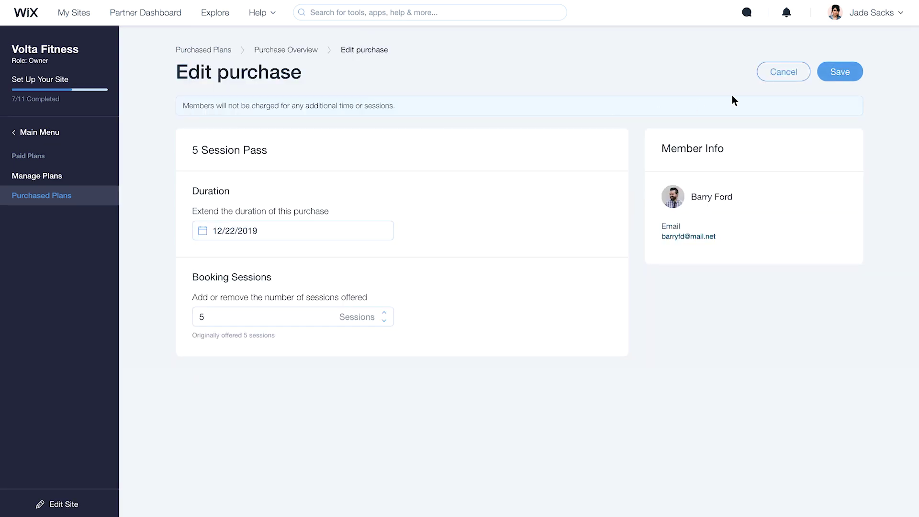
pyautogui.click(839, 72)
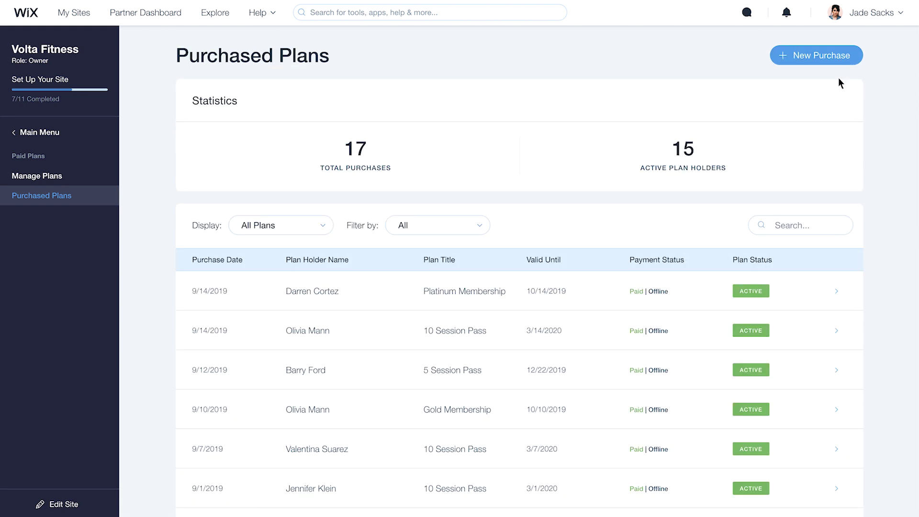
pyautogui.click(819, 57)
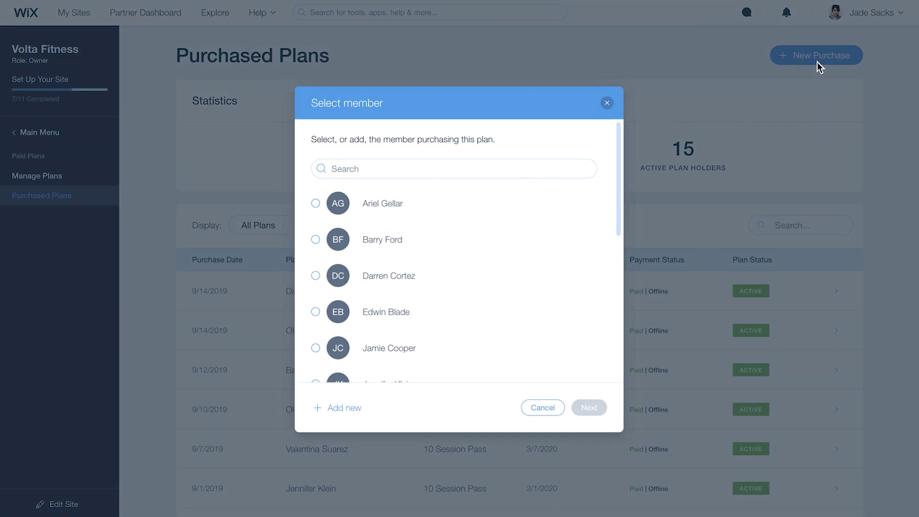
pyautogui.click(315, 311)
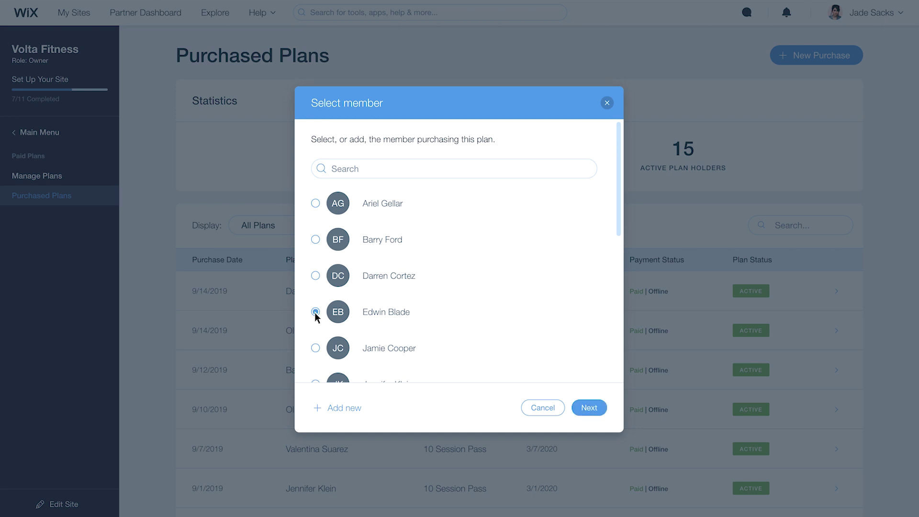
pyautogui.click(579, 410)
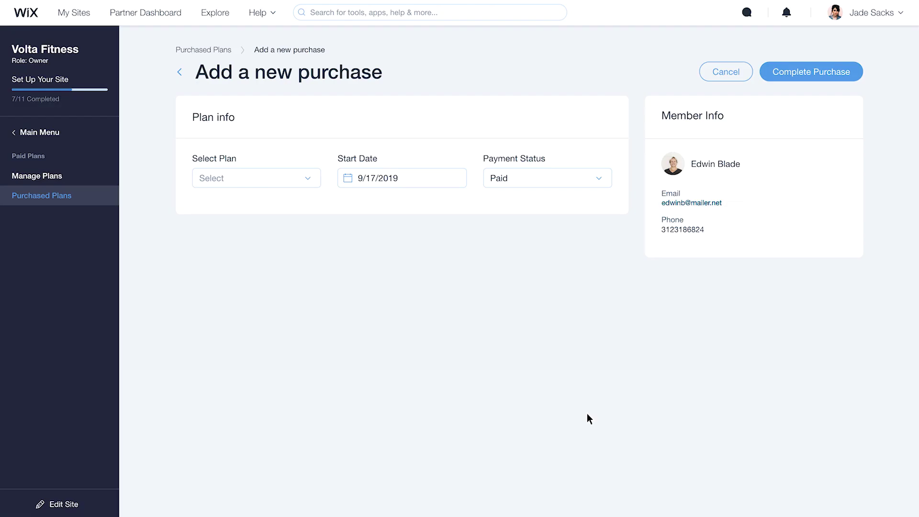
pyautogui.click(296, 176)
pyautogui.click(297, 296)
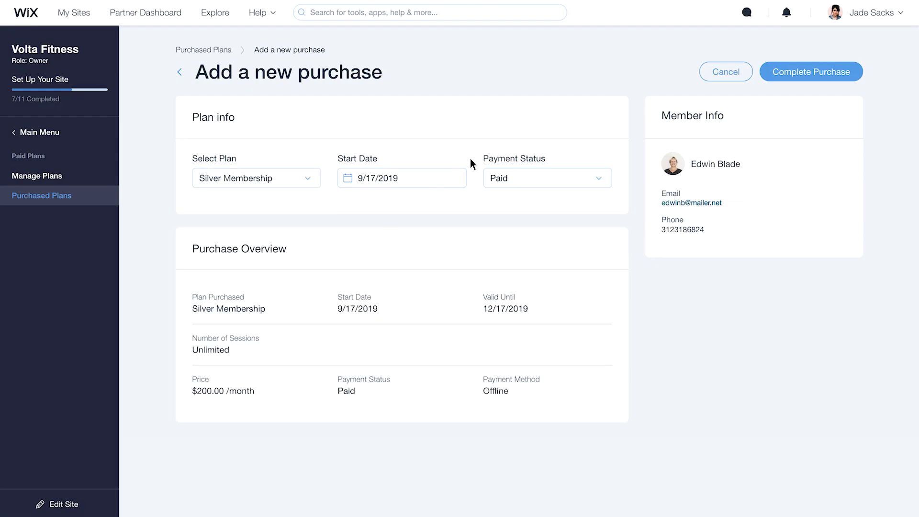
pyautogui.click(810, 71)
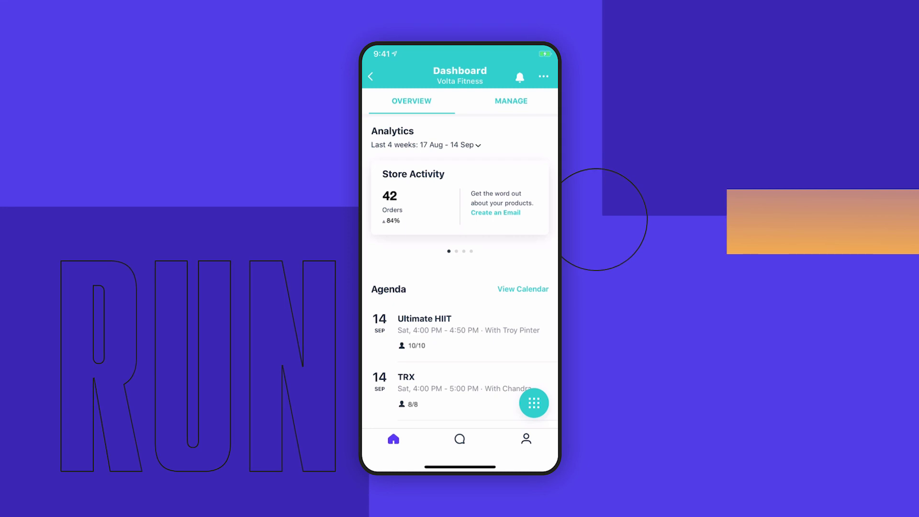
pyautogui.click(511, 101)
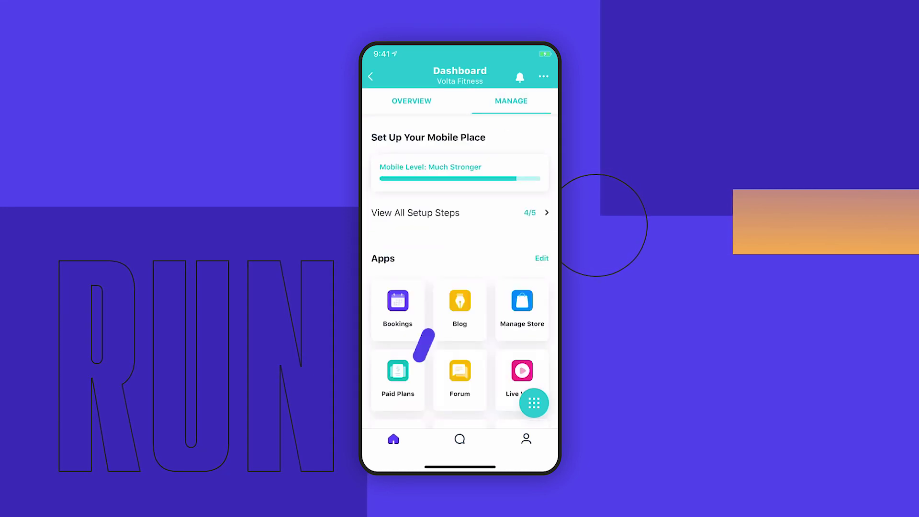
pyautogui.click(398, 377)
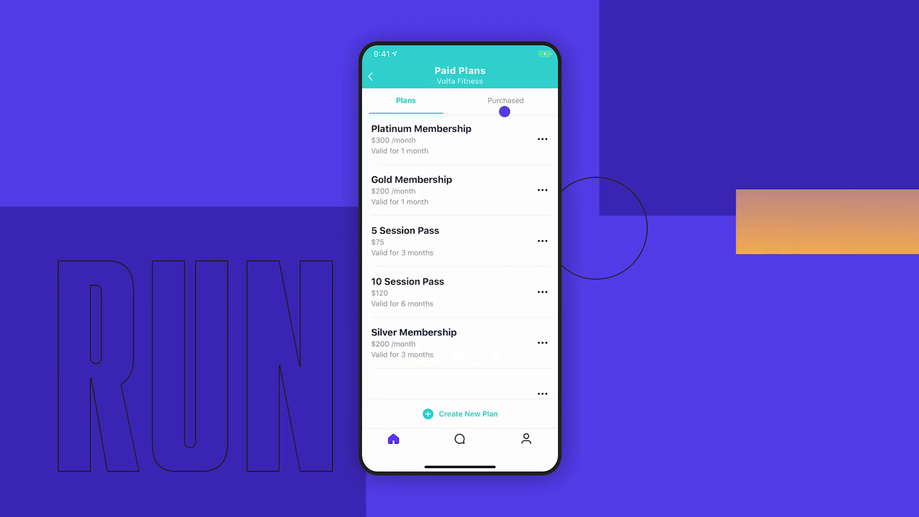
pyautogui.click(506, 100)
pyautogui.click(442, 417)
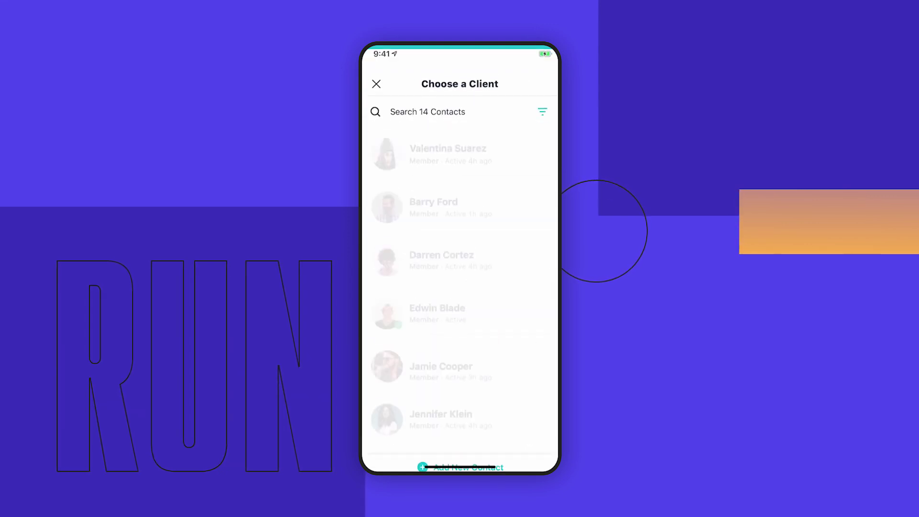
pyautogui.click(503, 250)
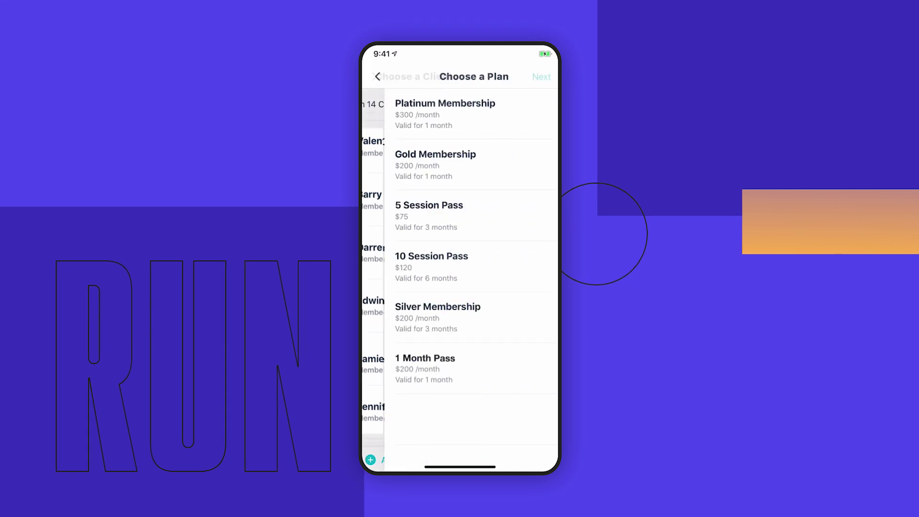
pyautogui.click(463, 213)
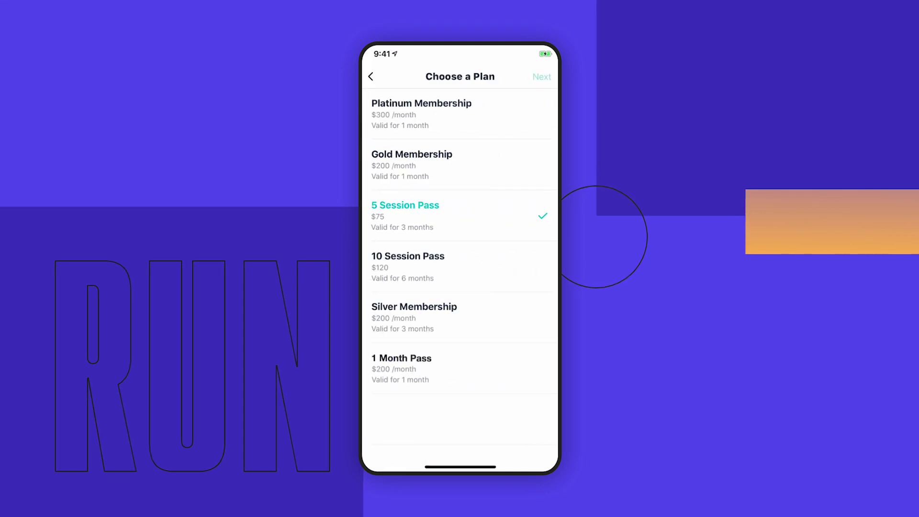
pyautogui.click(542, 77)
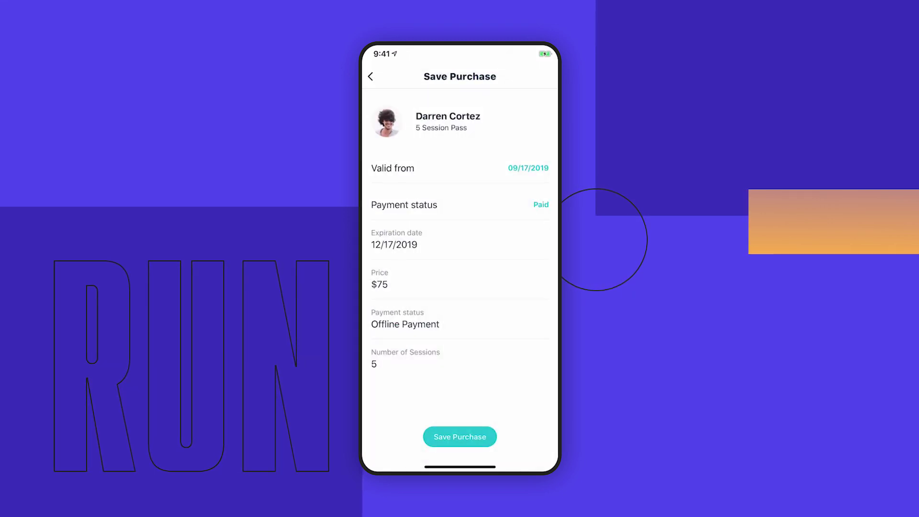
pyautogui.click(459, 436)
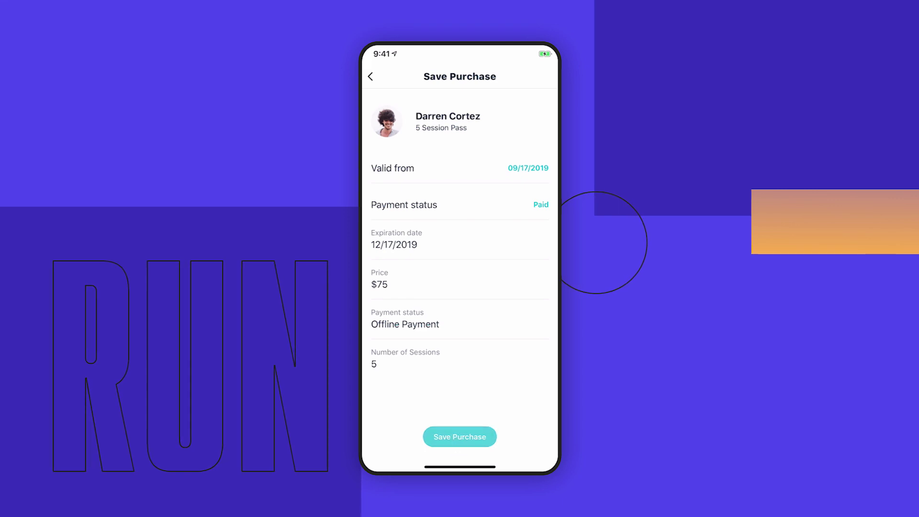